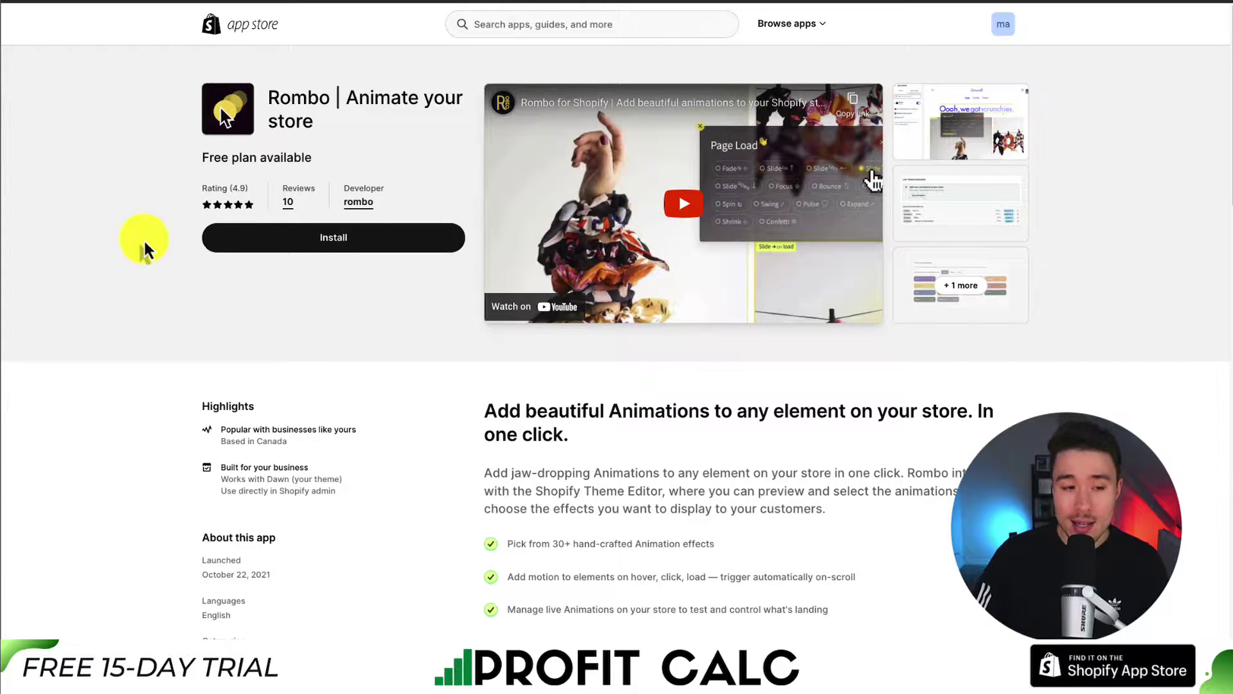
- Review the Rombo listing's pricing: free Basic plan and $4/month Pro plan
drag(279, 102, 335, 102)
scroll(283, 270, down, 6)
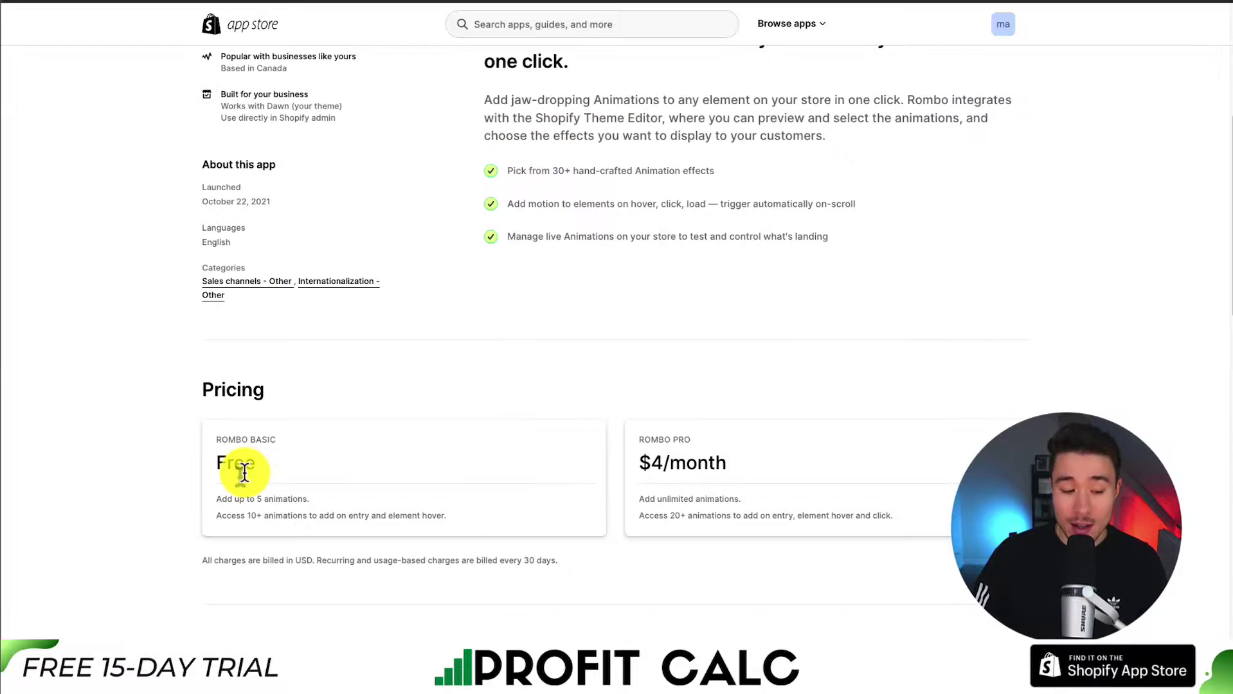
drag(245, 500, 216, 500)
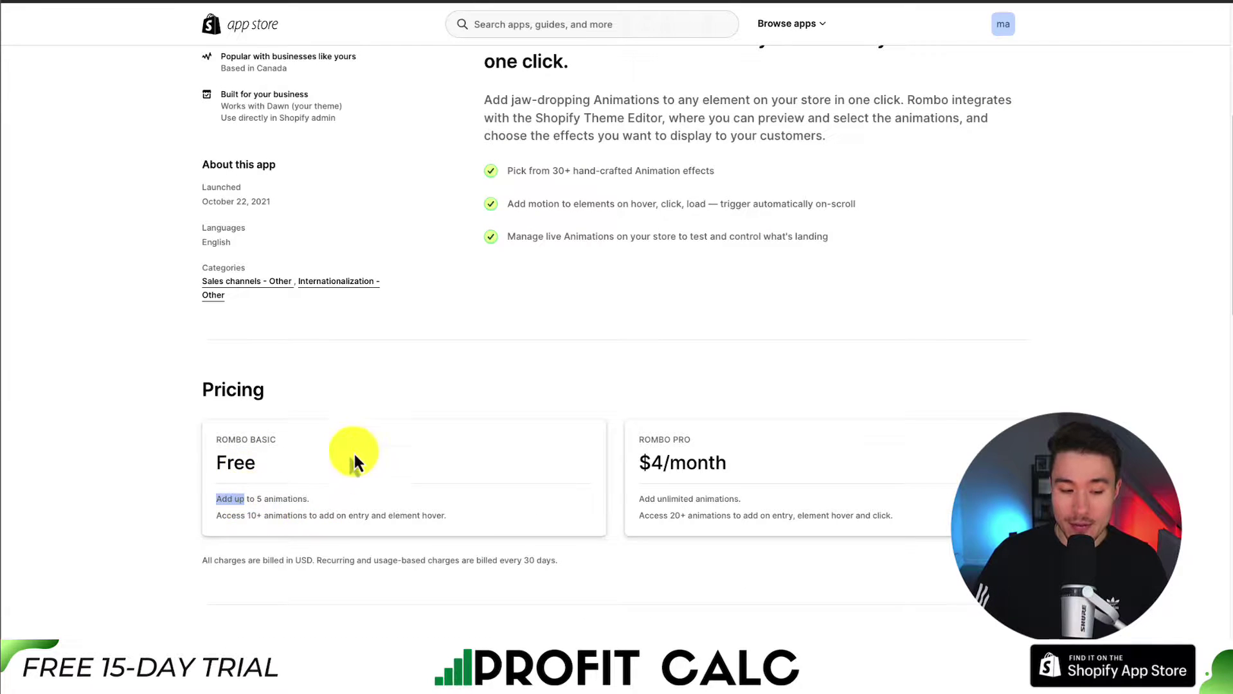
scroll(457, 325, up, 6)
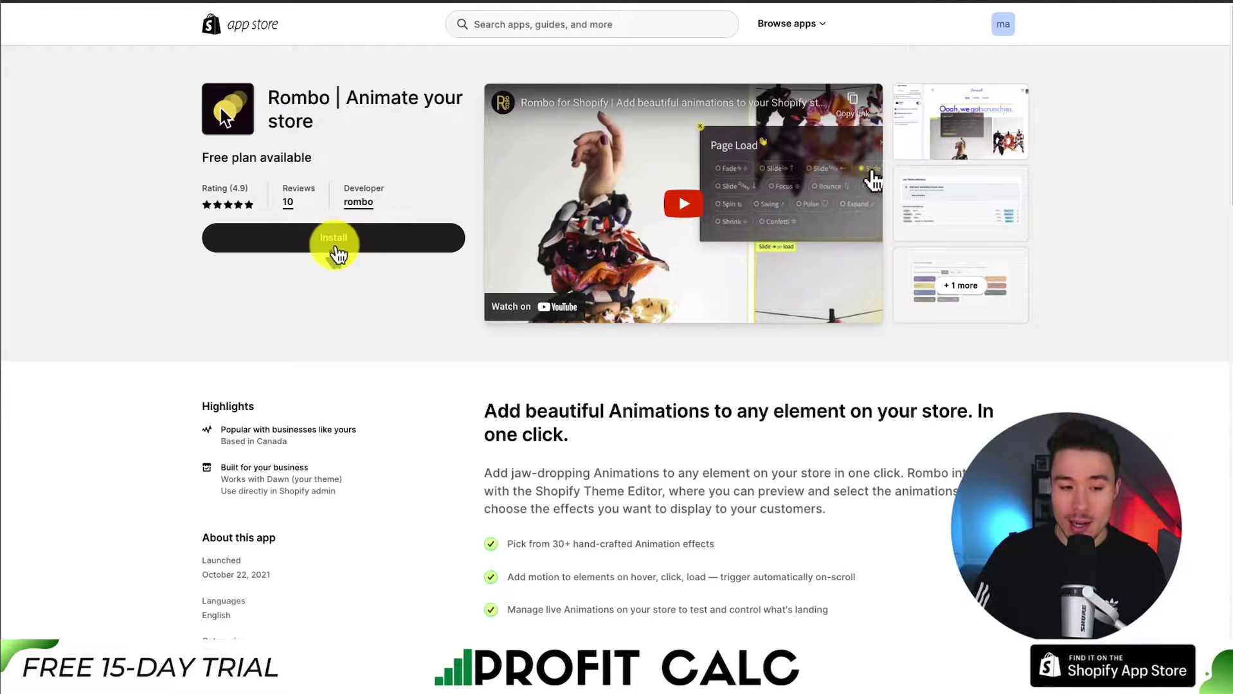
- Install the Rombo app on the store and launch its animation picker in the Dawn theme editor
click(335, 245)
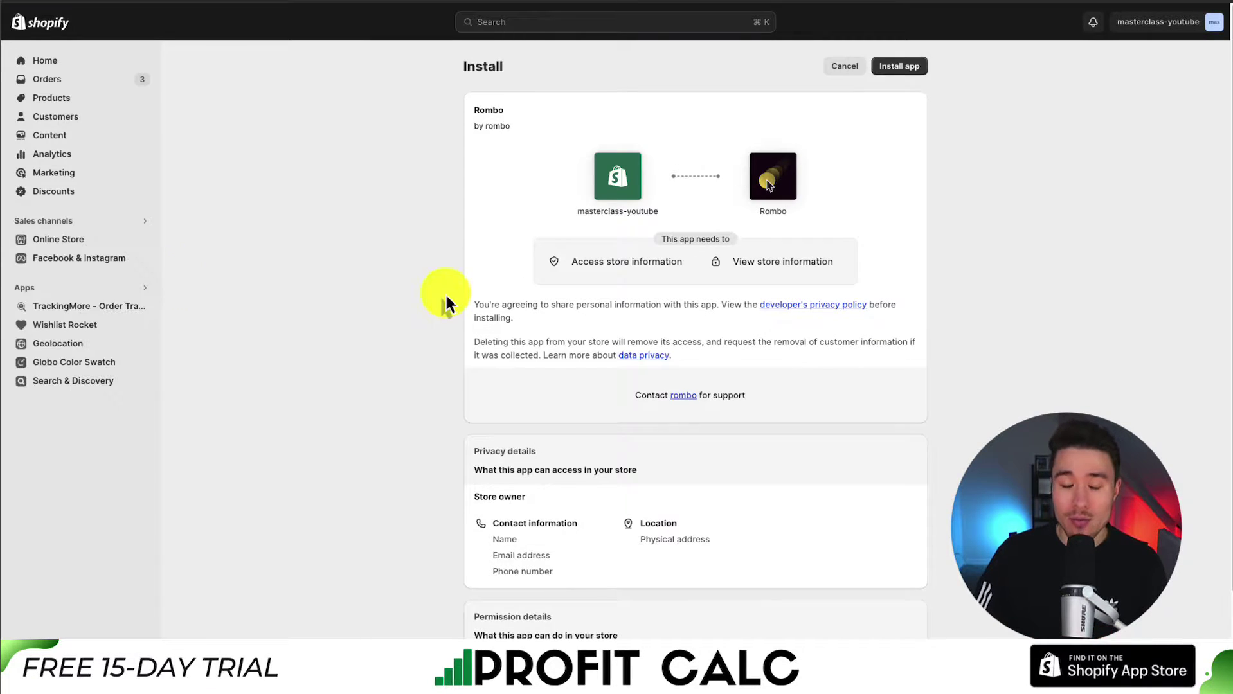
click(916, 68)
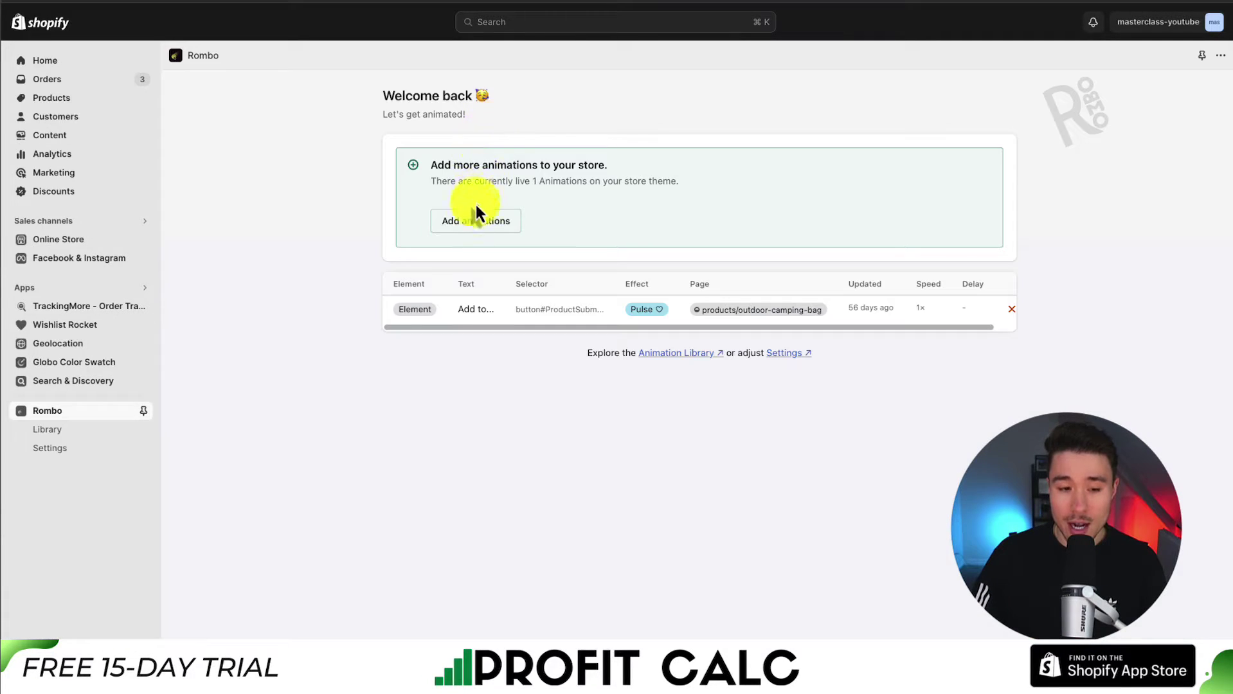
click(475, 224)
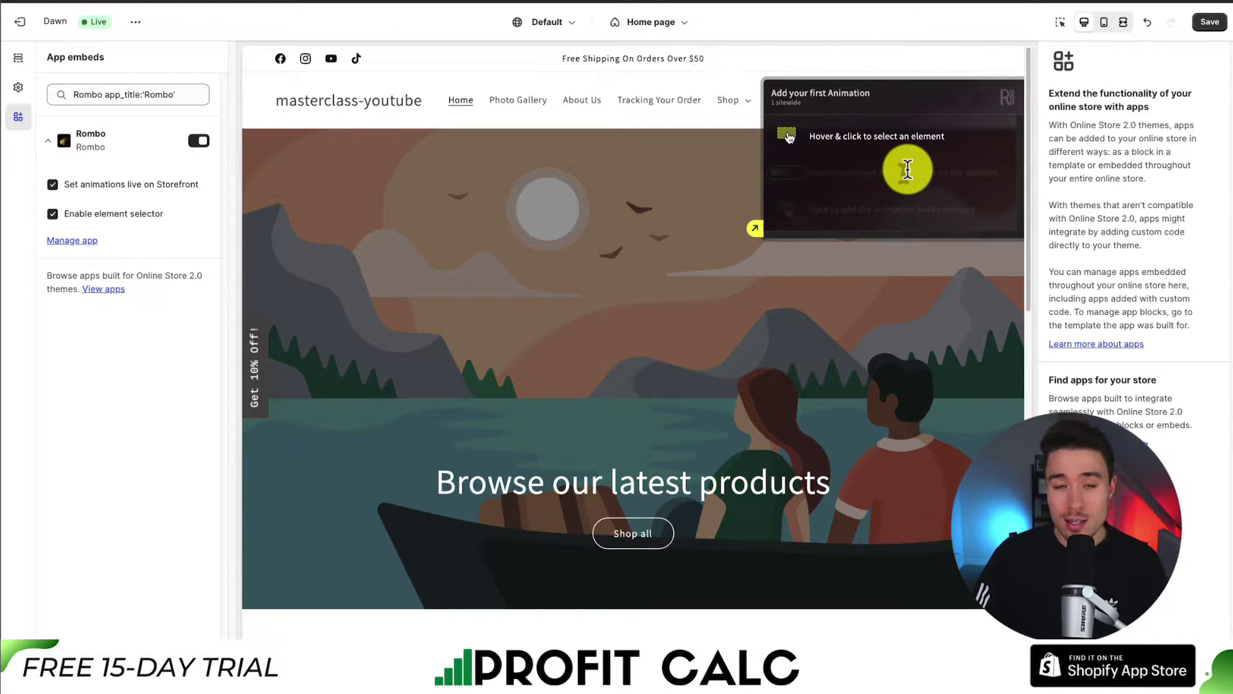
- Preview the Default product template and select its Add to cart button for animation
click(683, 27)
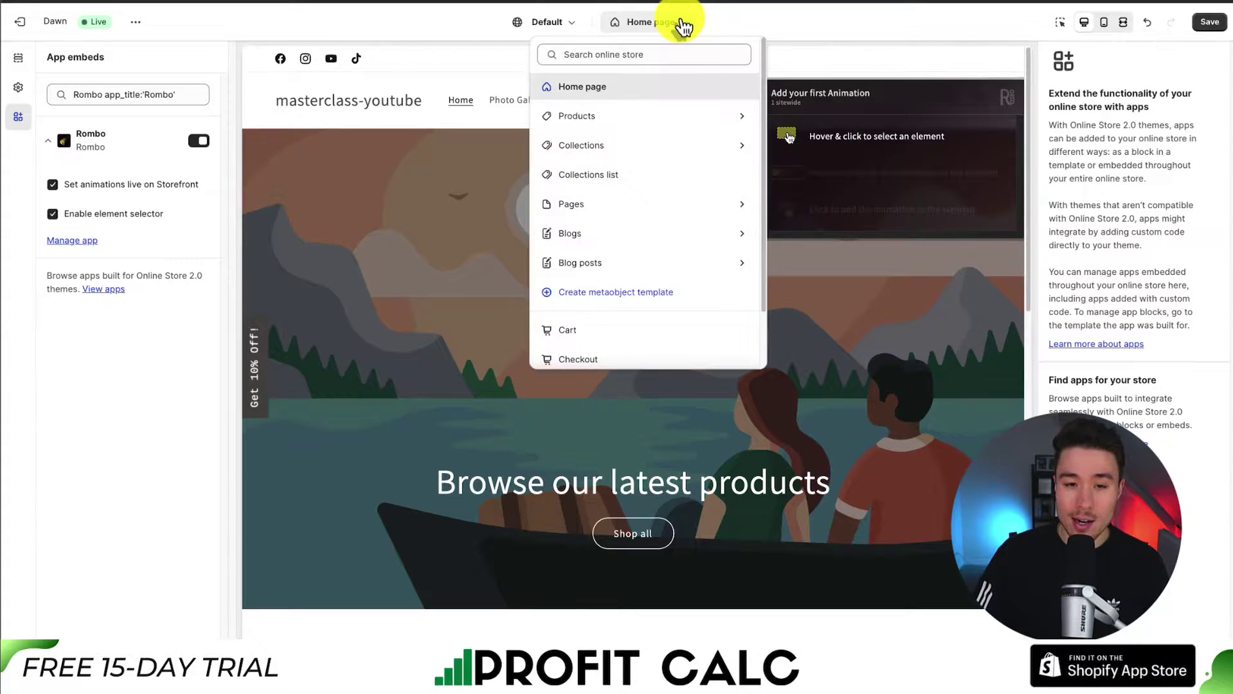
click(649, 117)
click(649, 120)
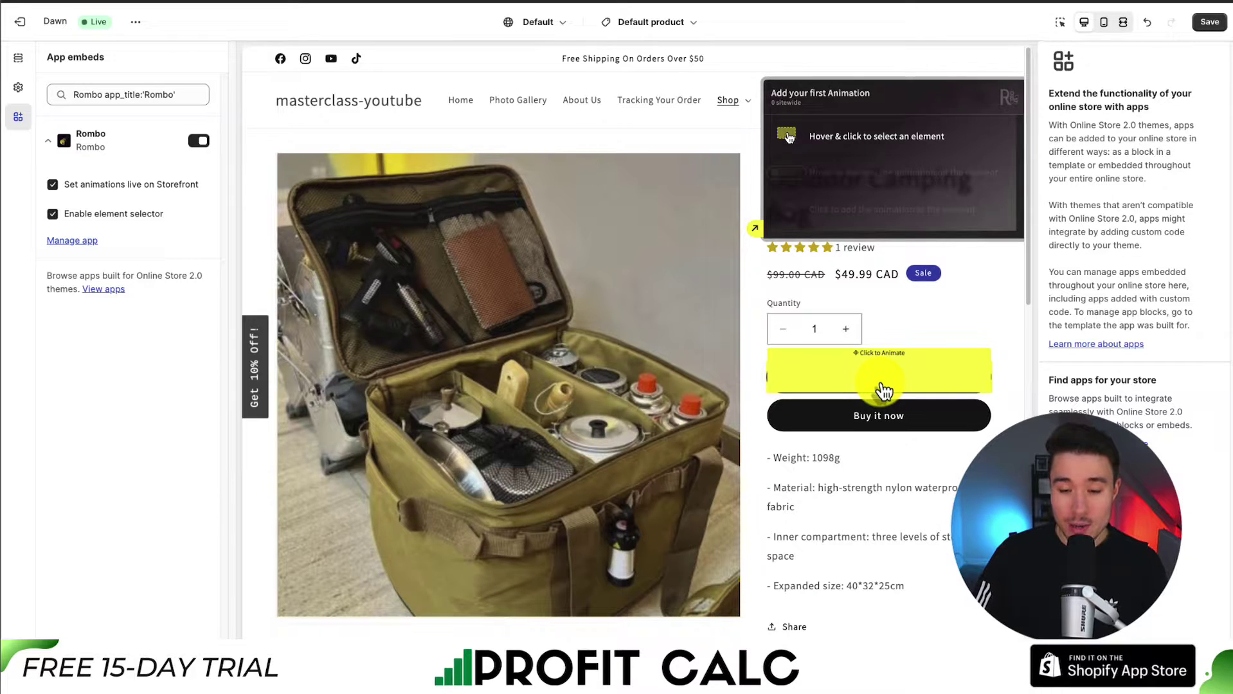
click(882, 378)
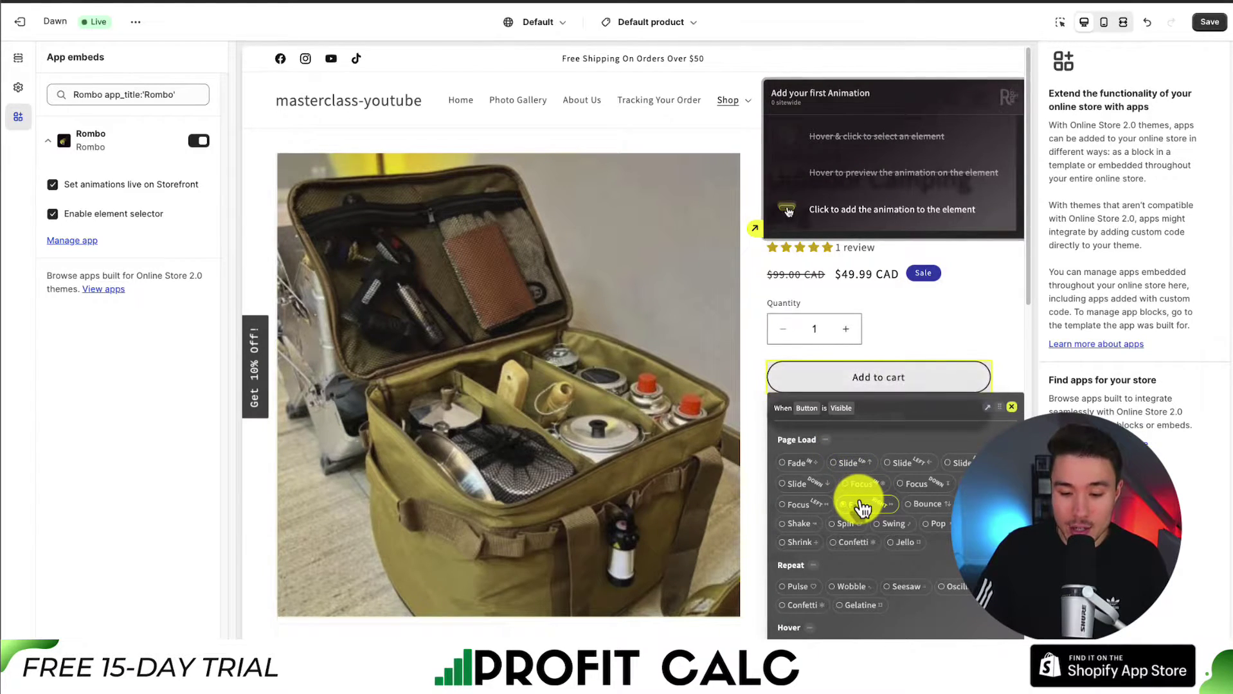
- Replace the button's Shake animation with the repeating Seesaw animation and save the theme
click(799, 524)
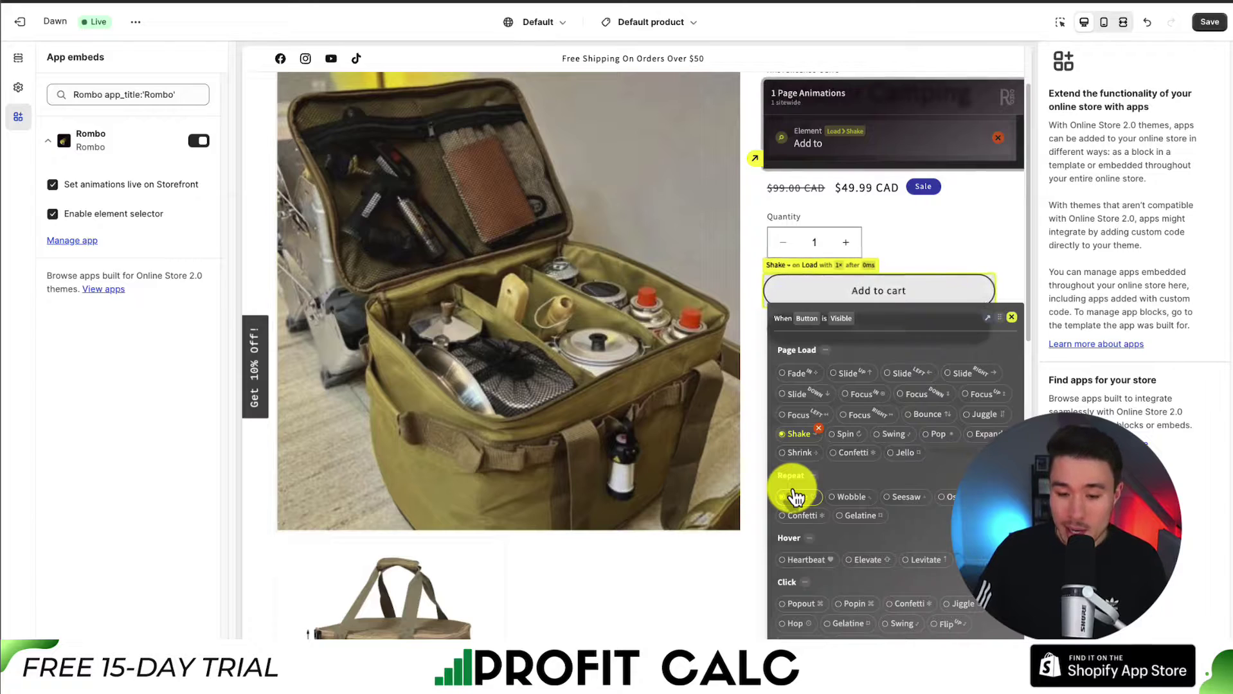
click(860, 500)
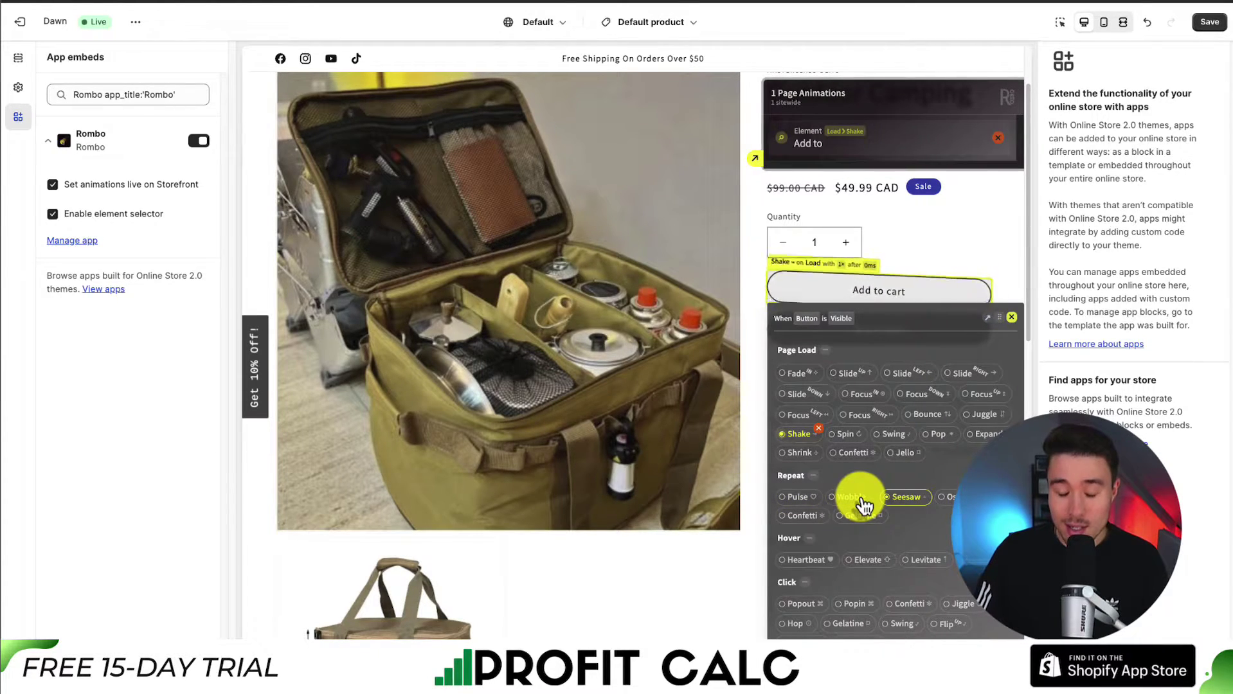
click(884, 500)
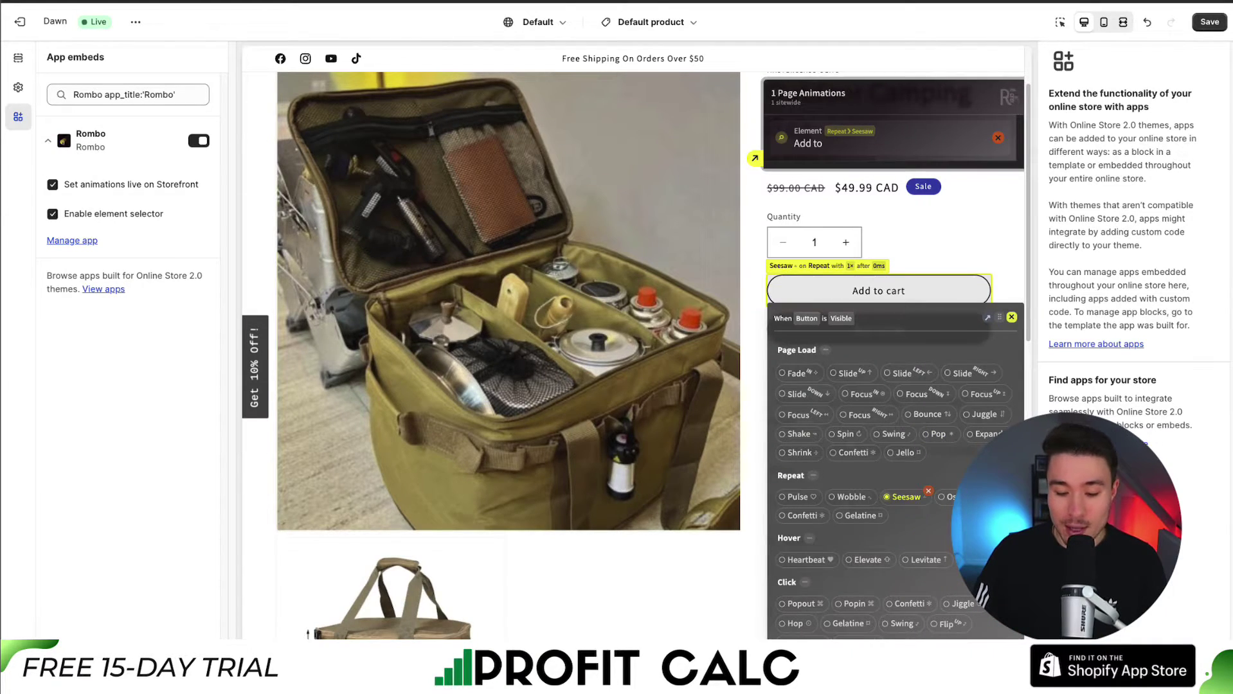
scroll(507, 321, up, 2)
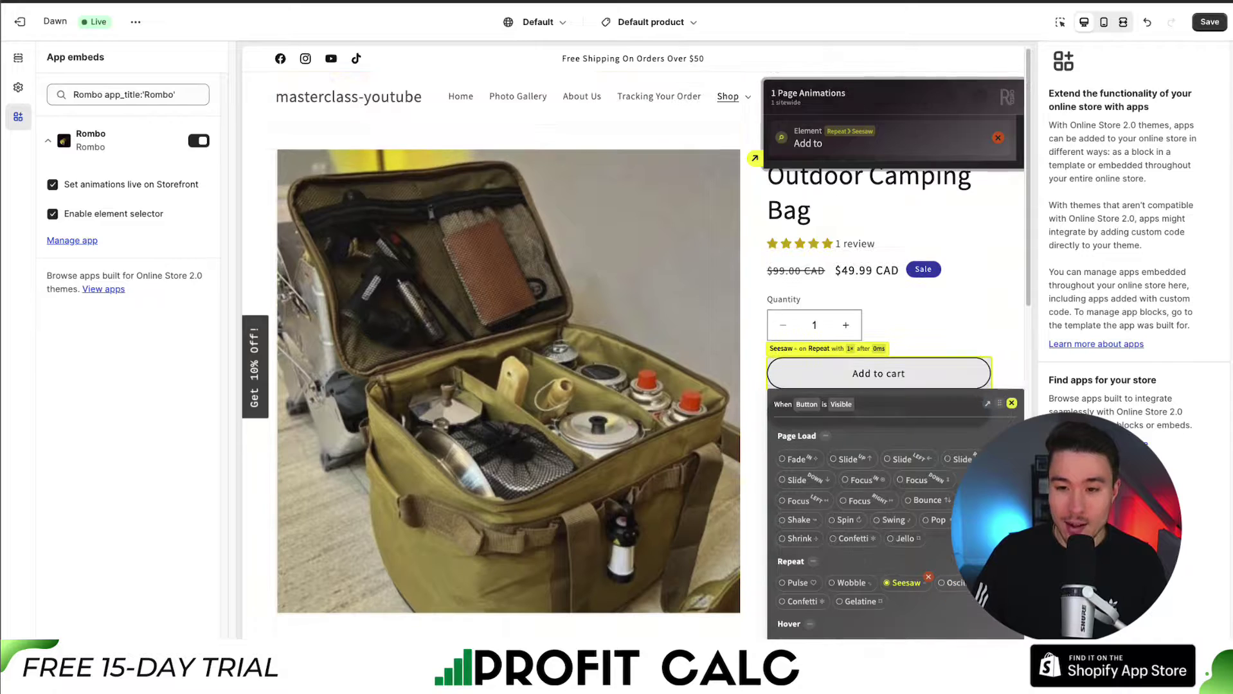
click(1209, 23)
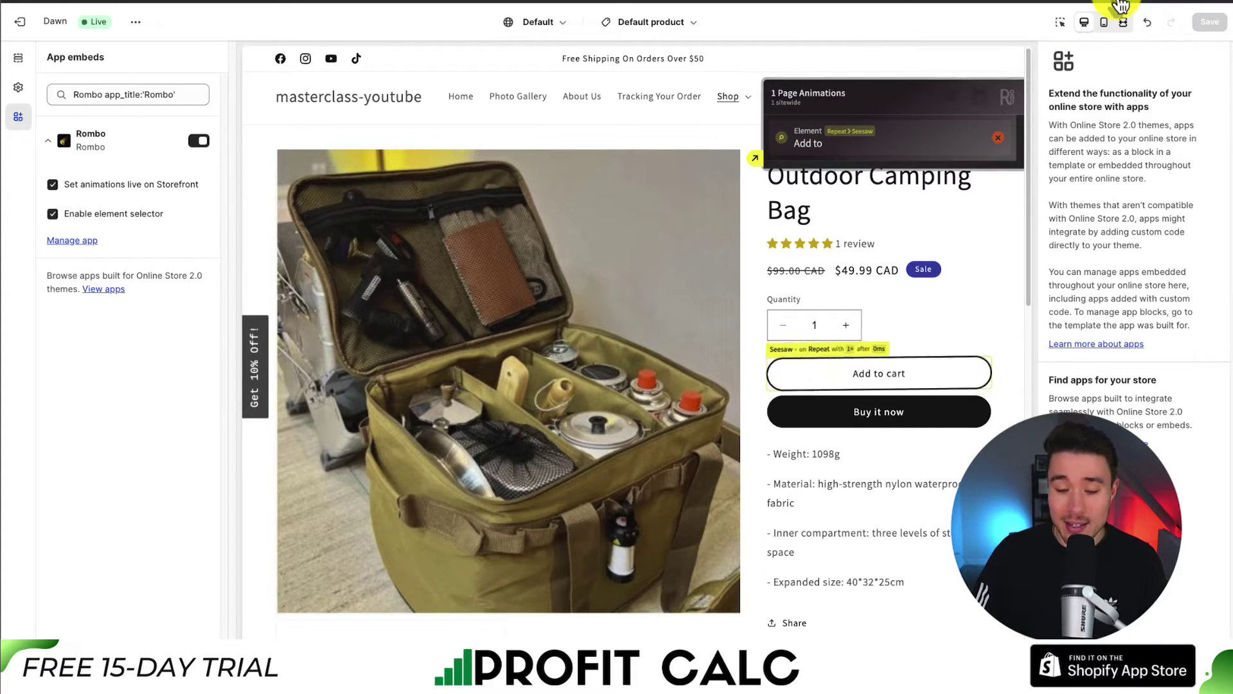
- View the live storefront and open the Outdoor Camping Bag product page to check the button
click(137, 23)
click(197, 24)
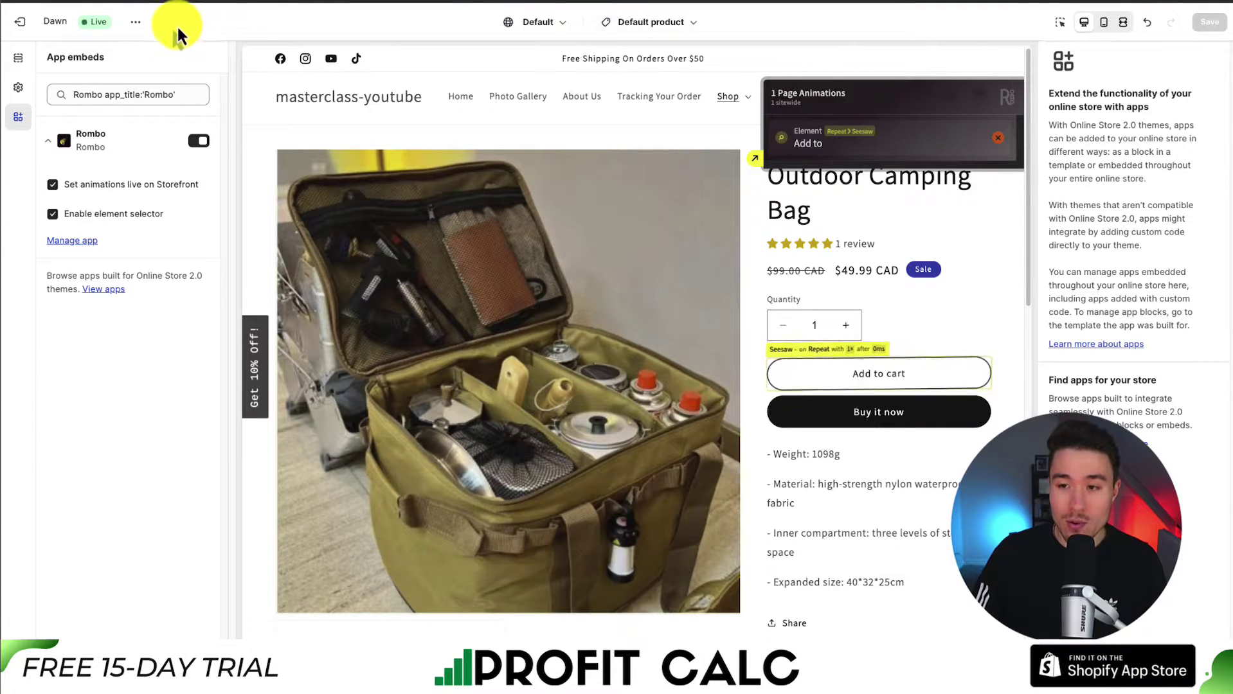
click(135, 23)
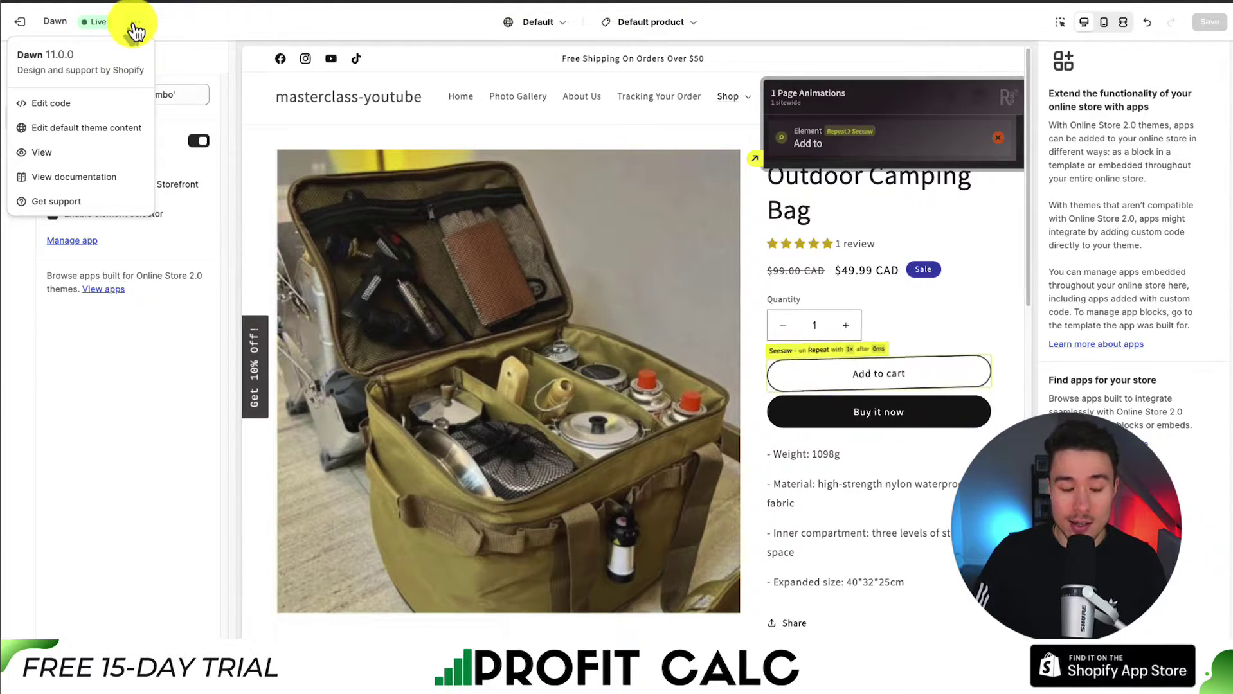
click(71, 151)
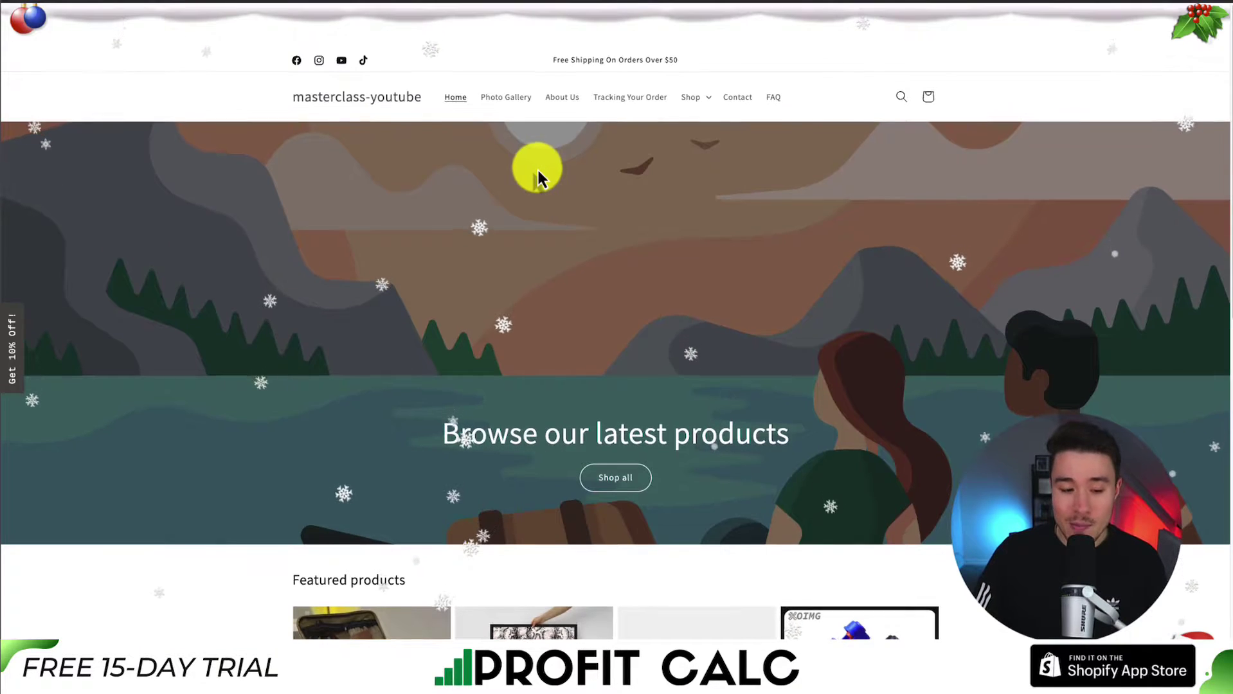
scroll(1215, 193, down, 5)
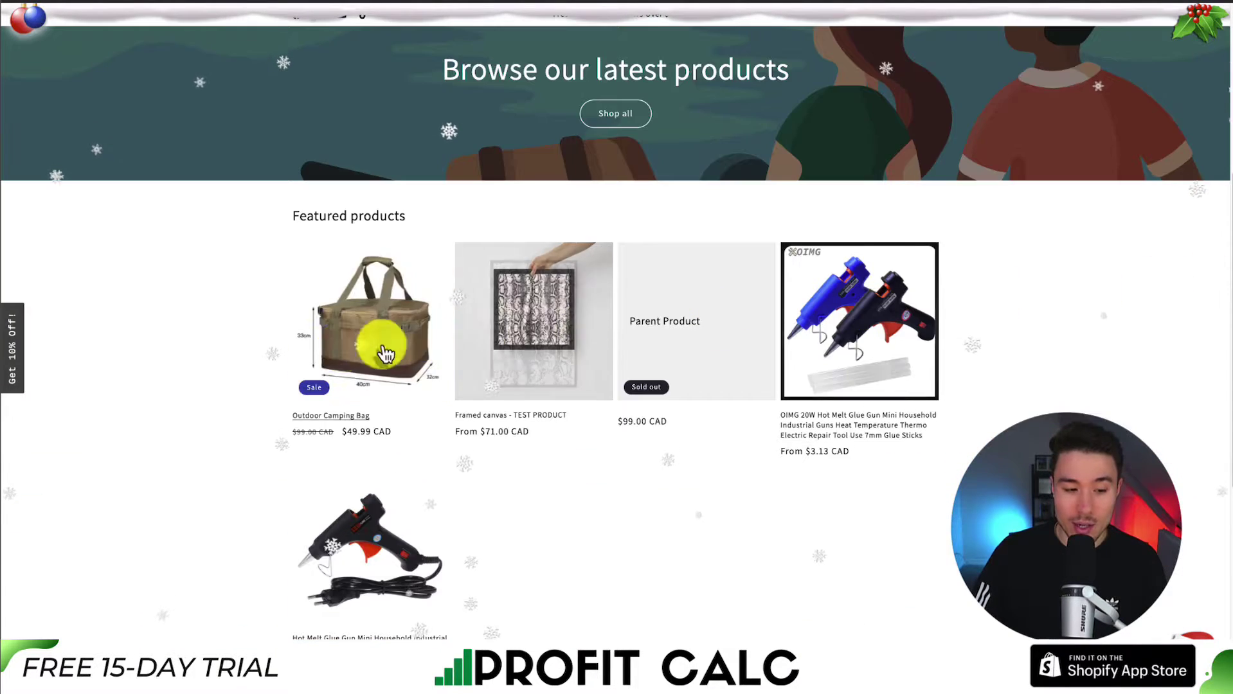
click(331, 357)
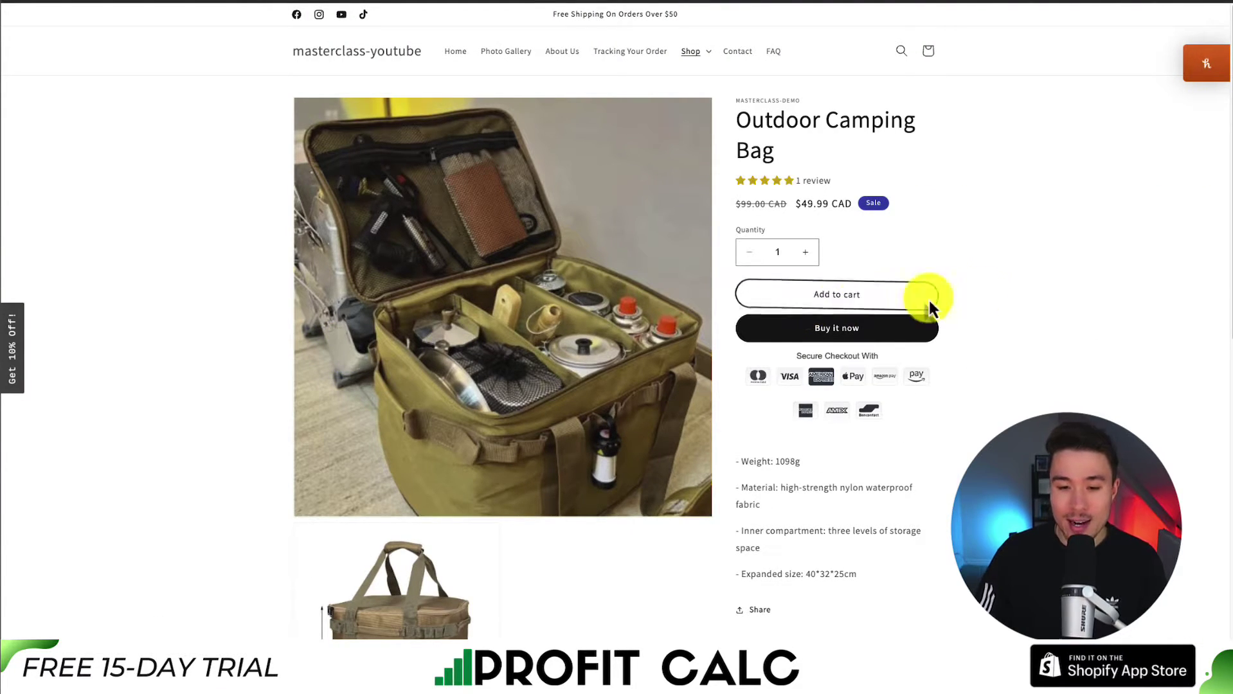
scroll(1195, 288, down, 1)
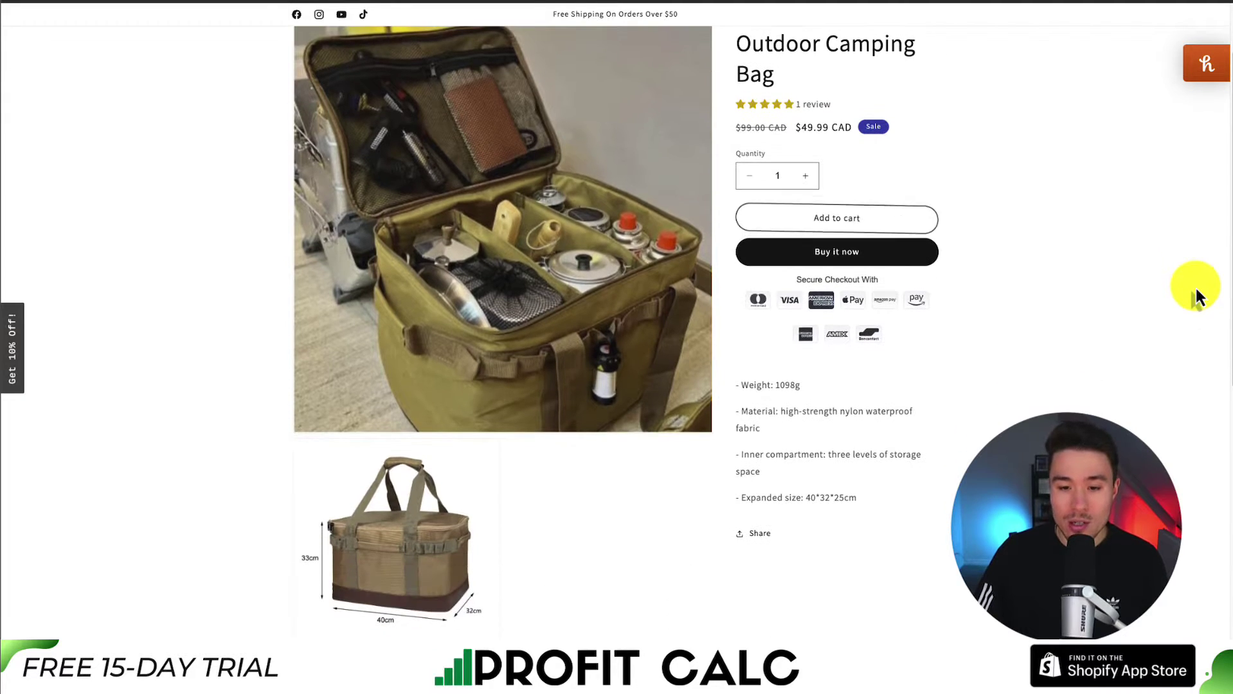
scroll(1196, 288, down, 1)
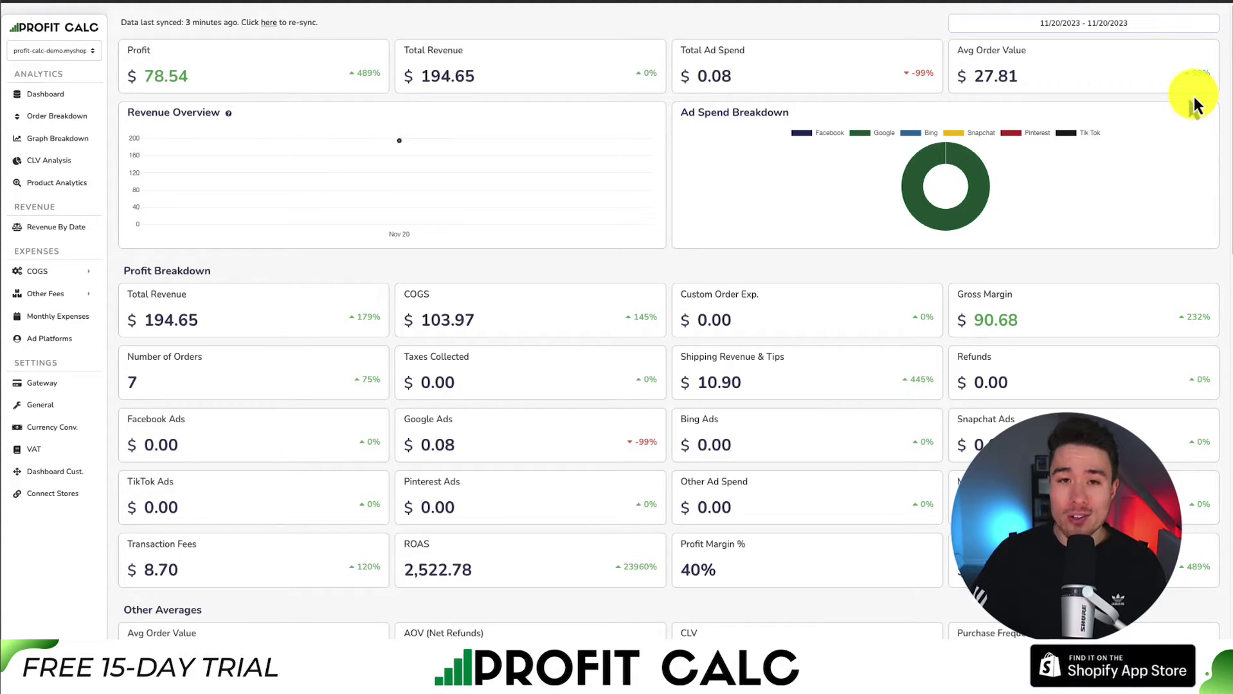
- Switch the dashboard to the last 7 days (11/14/2023–11/20/2023) and scroll through the figures
click(1080, 23)
click(1141, 84)
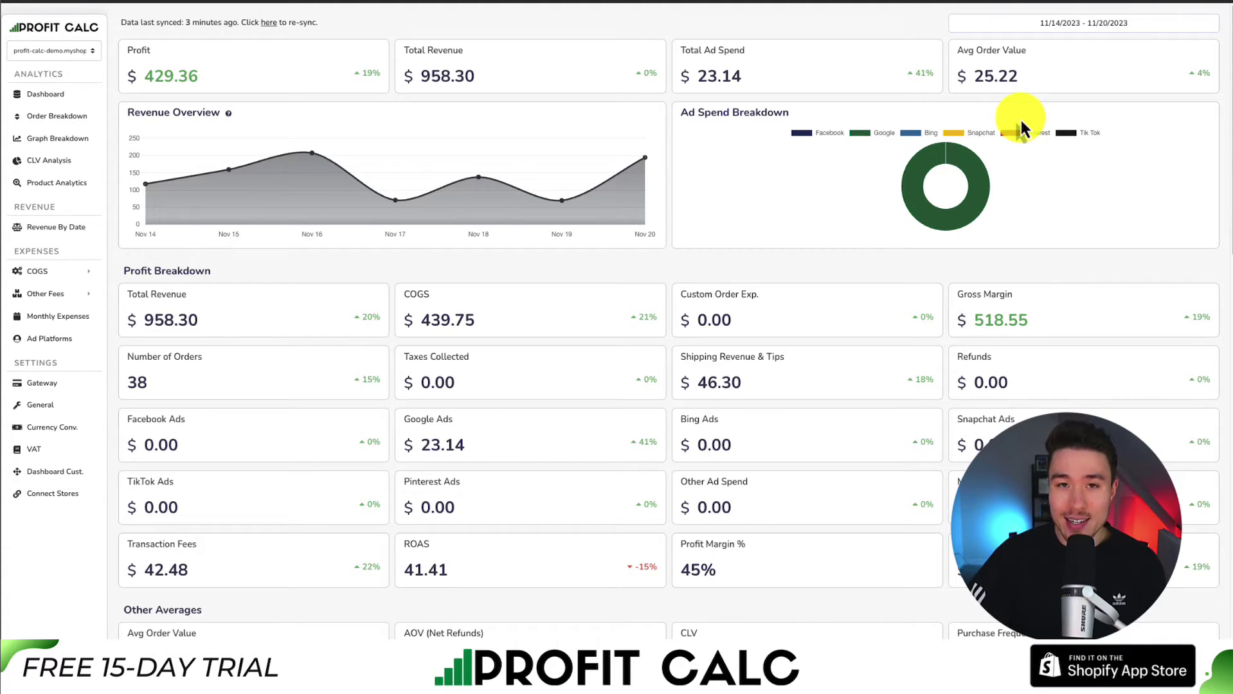
scroll(1227, 91, down, 3)
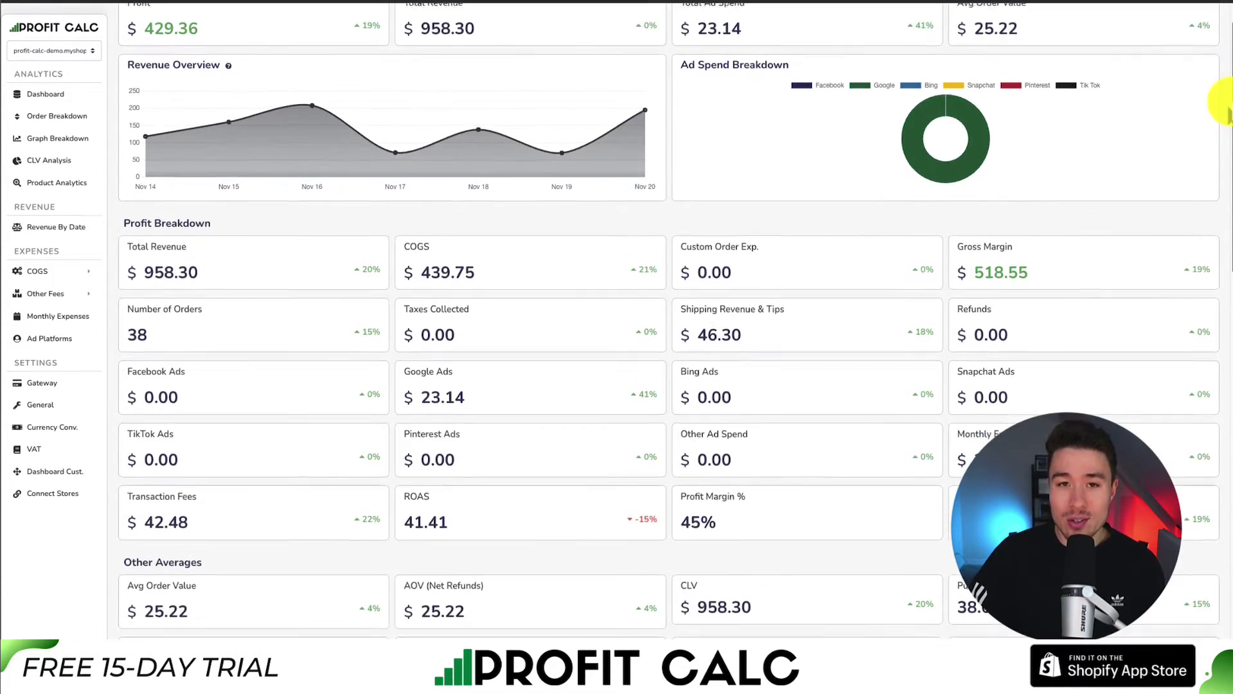
scroll(1221, 171, down, 2)
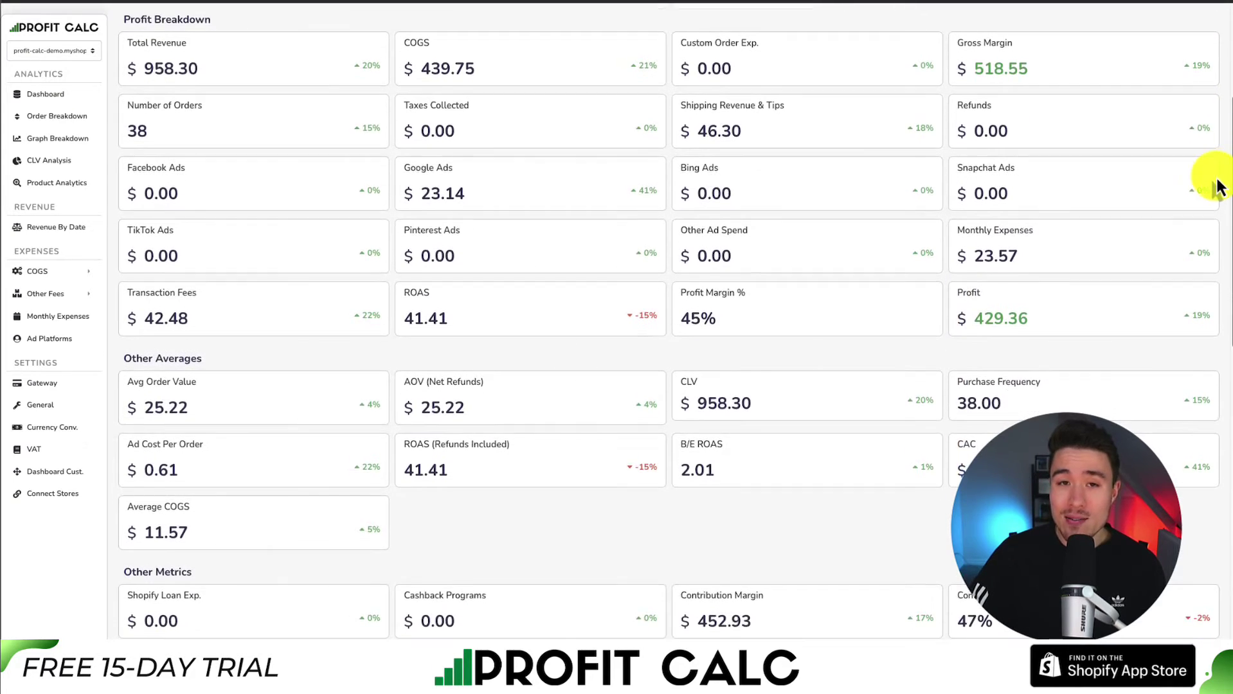
scroll(1211, 256, down, 4)
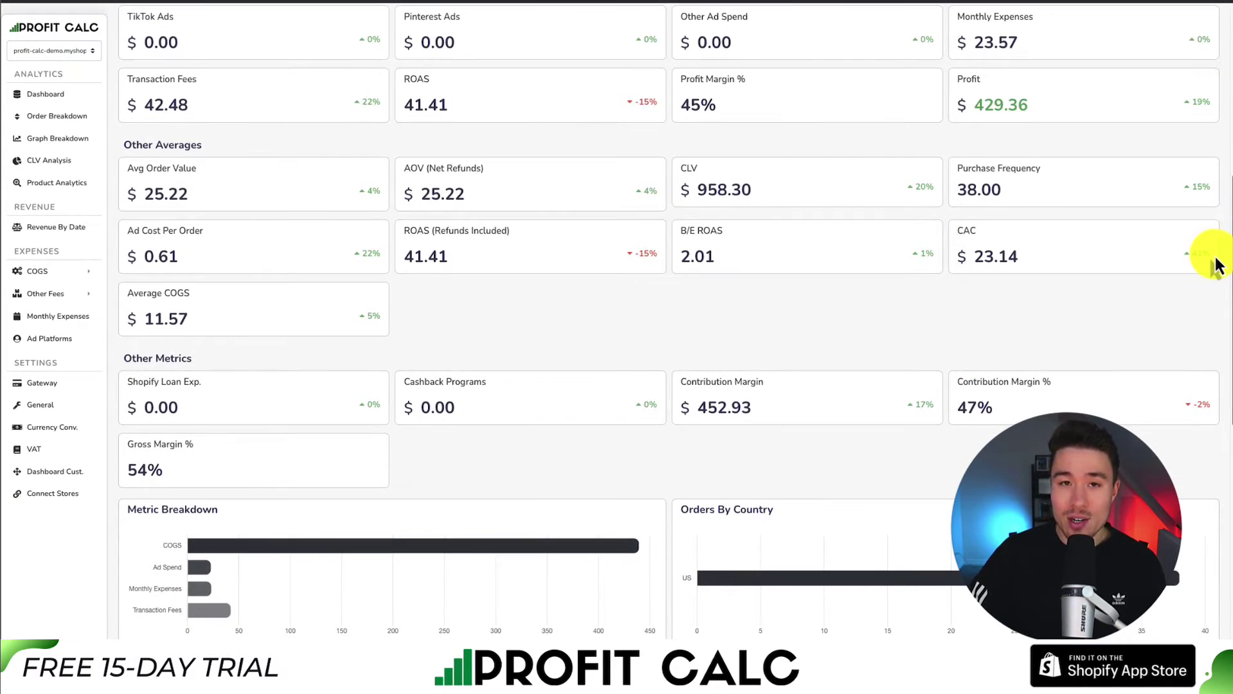
scroll(1202, 323, down, 5)
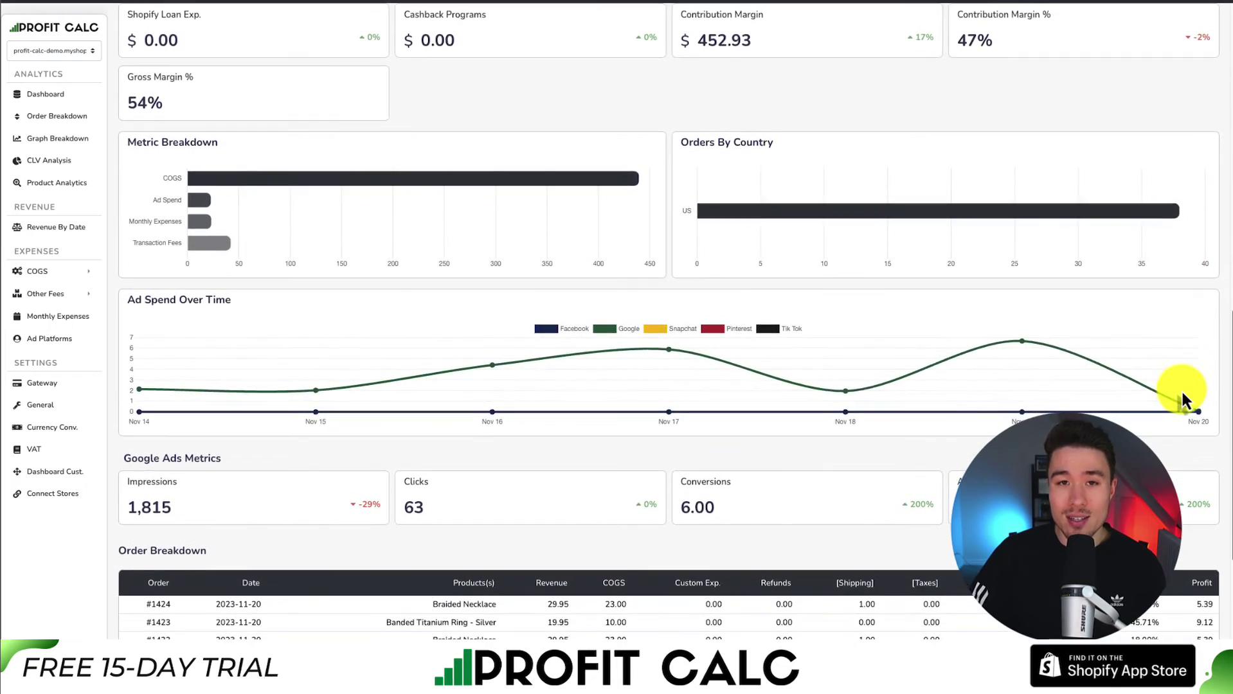
scroll(1186, 443, up, 4)
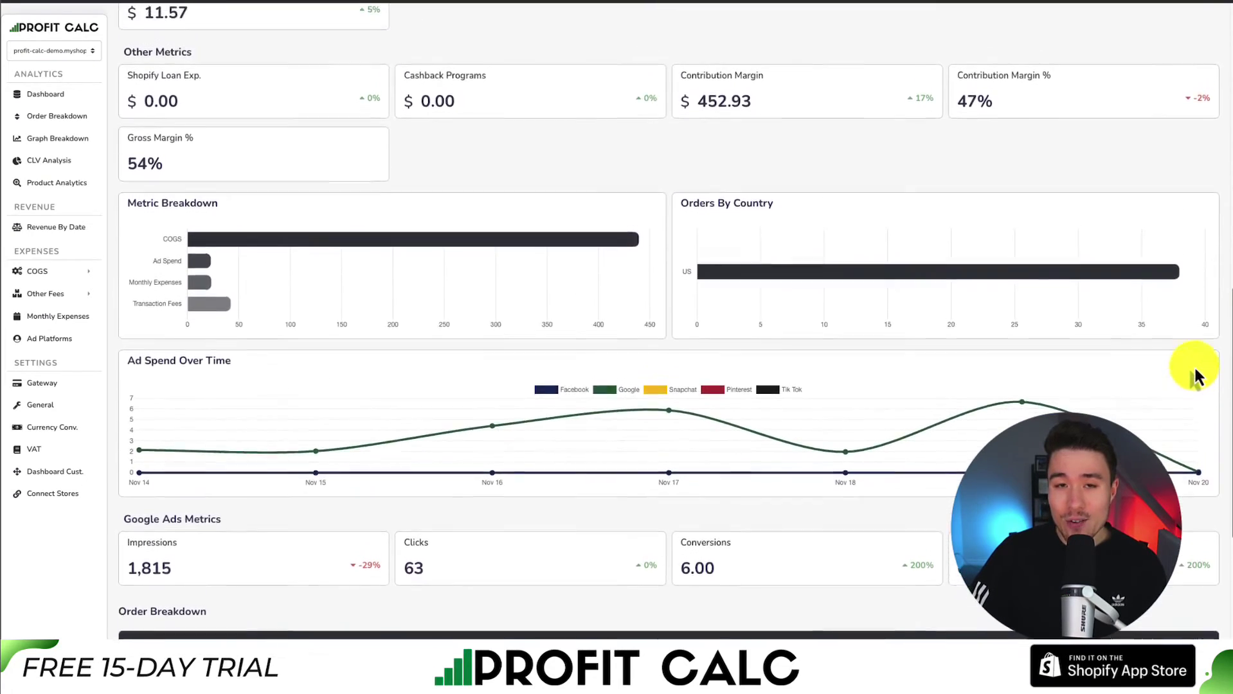
scroll(1202, 341, up, 6)
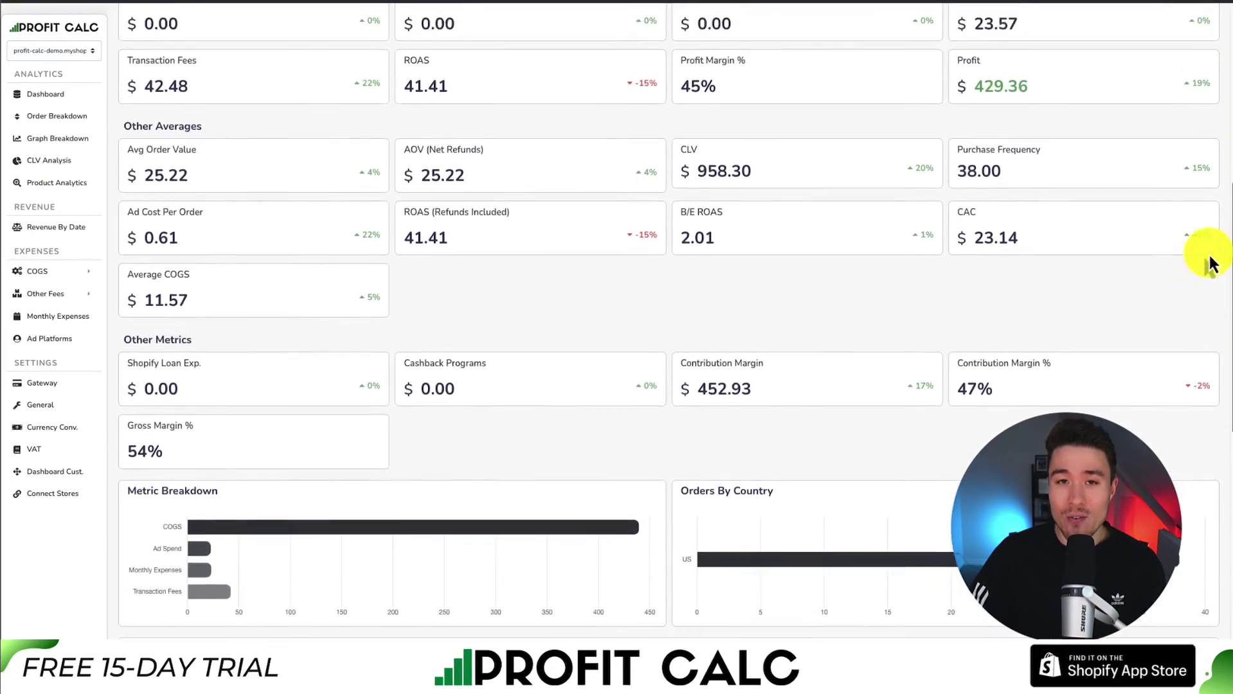
scroll(1213, 170, up, 4)
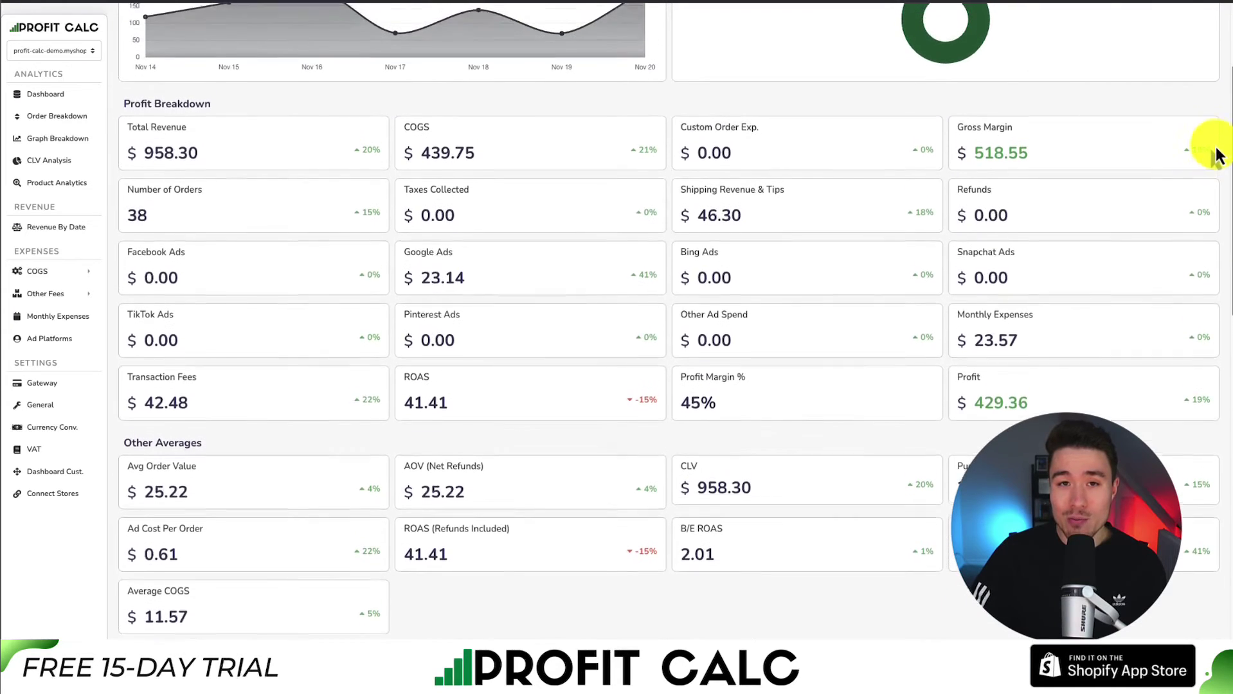
mouse_move(1198, 79)
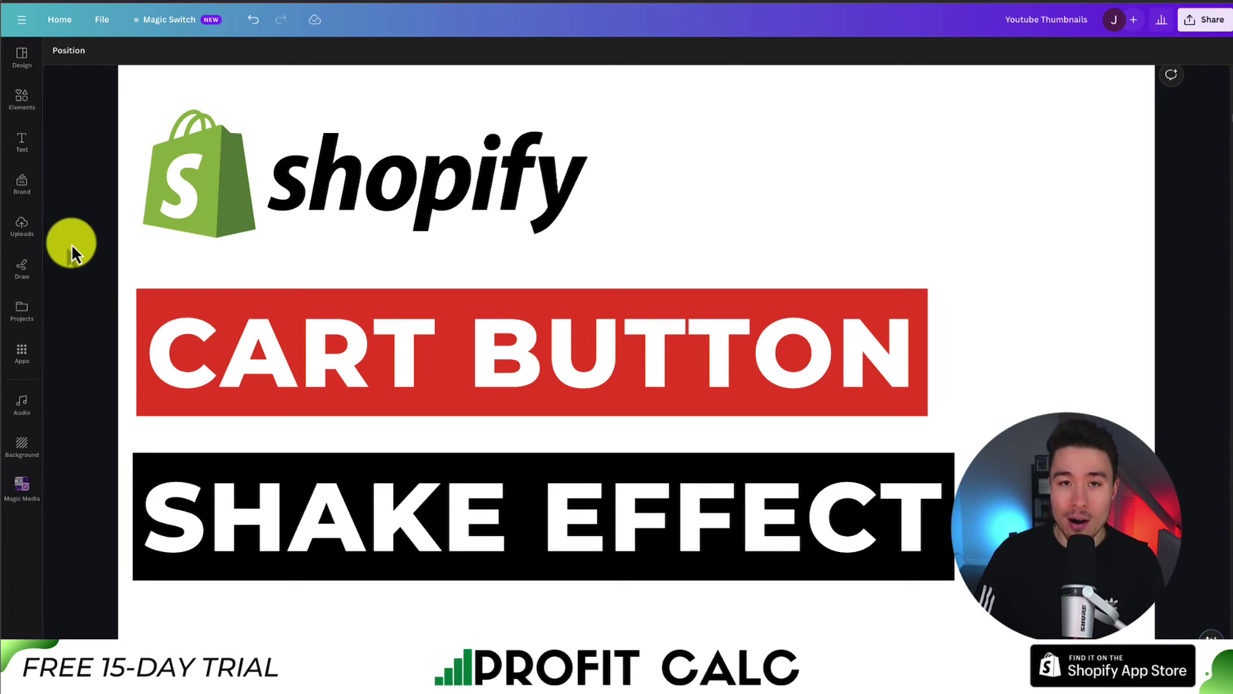
scroll(74, 262, up, 1)
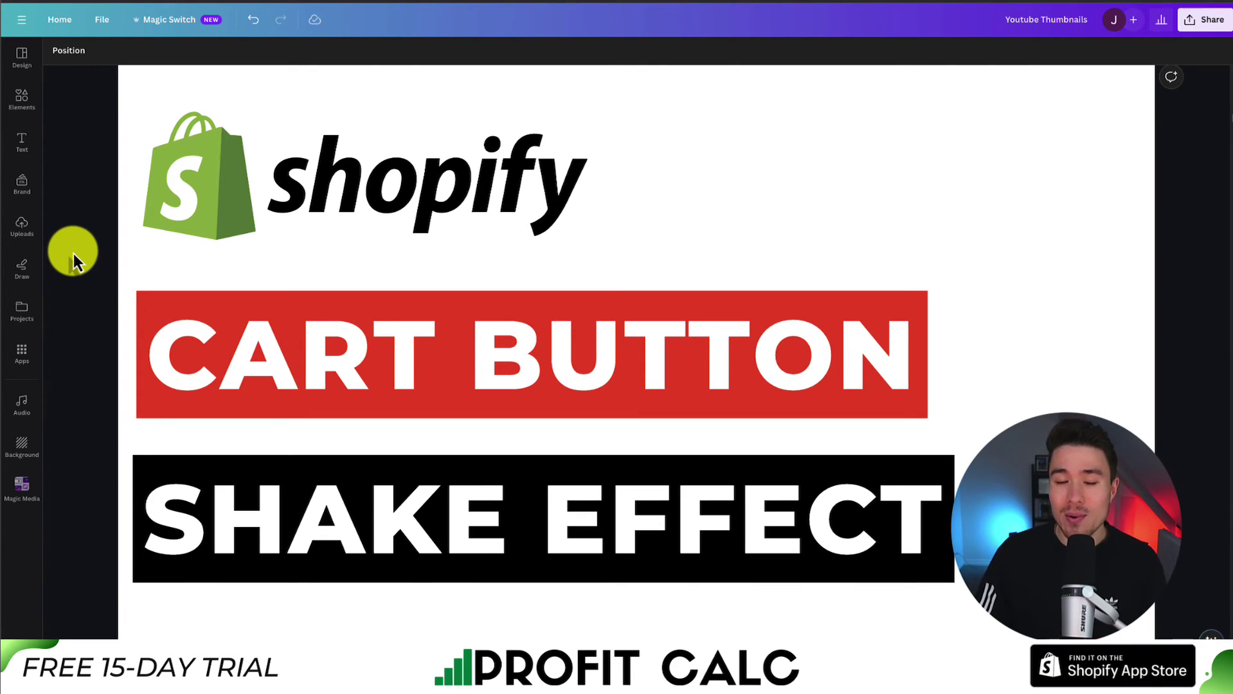